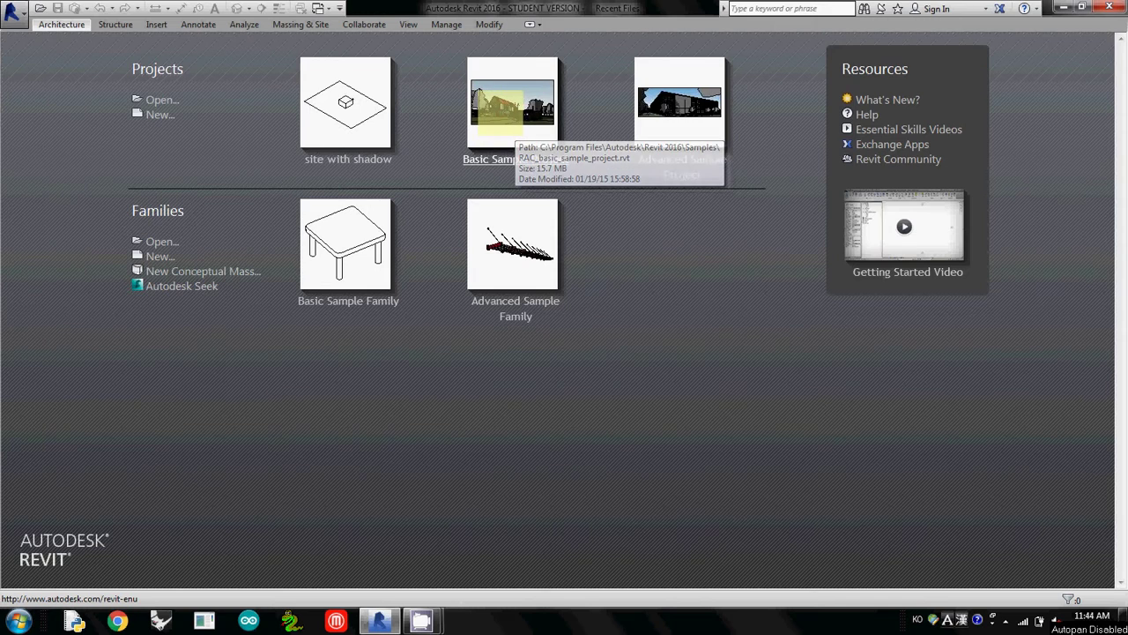
Open the Basic Sample Project from the Recent Files screen.
click(491, 120)
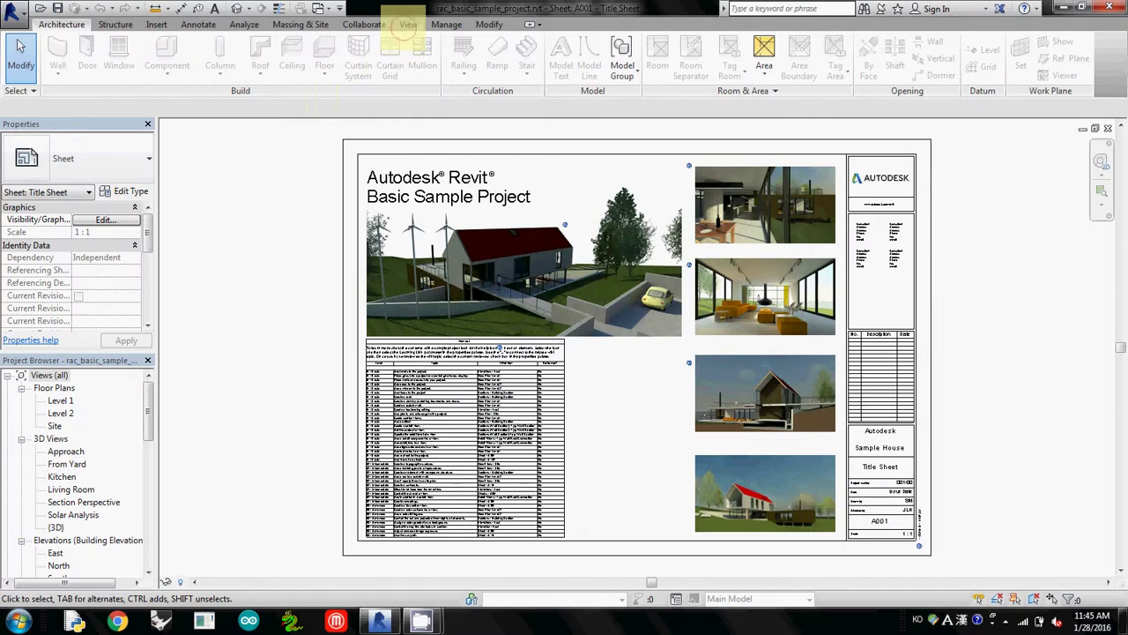
Open the default 3D view of the sample house and switch shadows on.
click(408, 24)
click(417, 54)
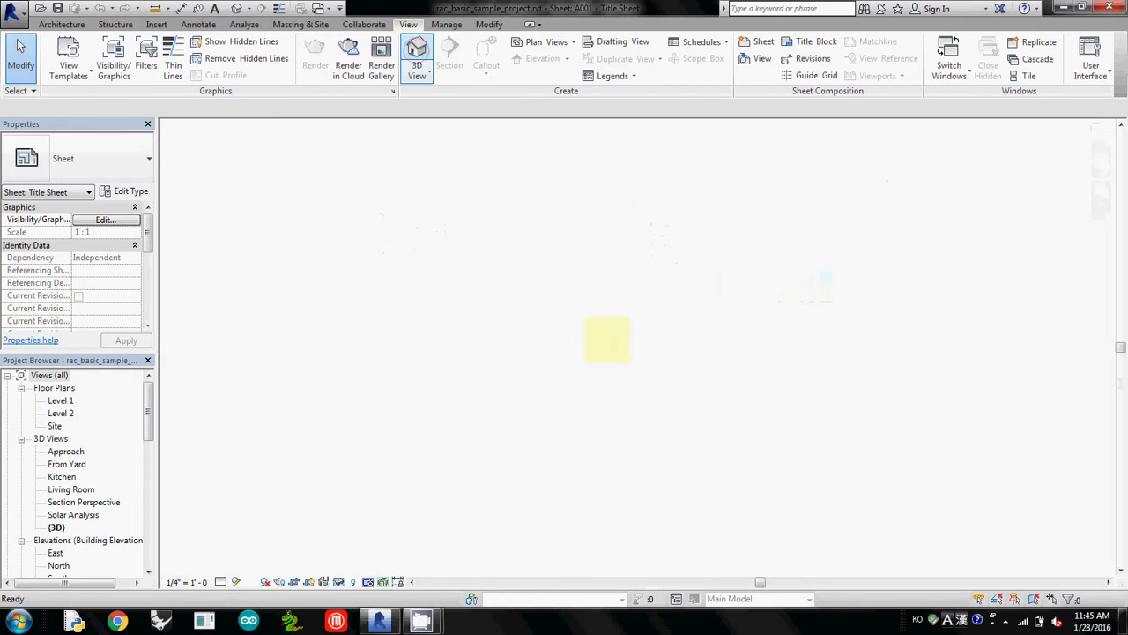
click(605, 339)
right_click(605, 379)
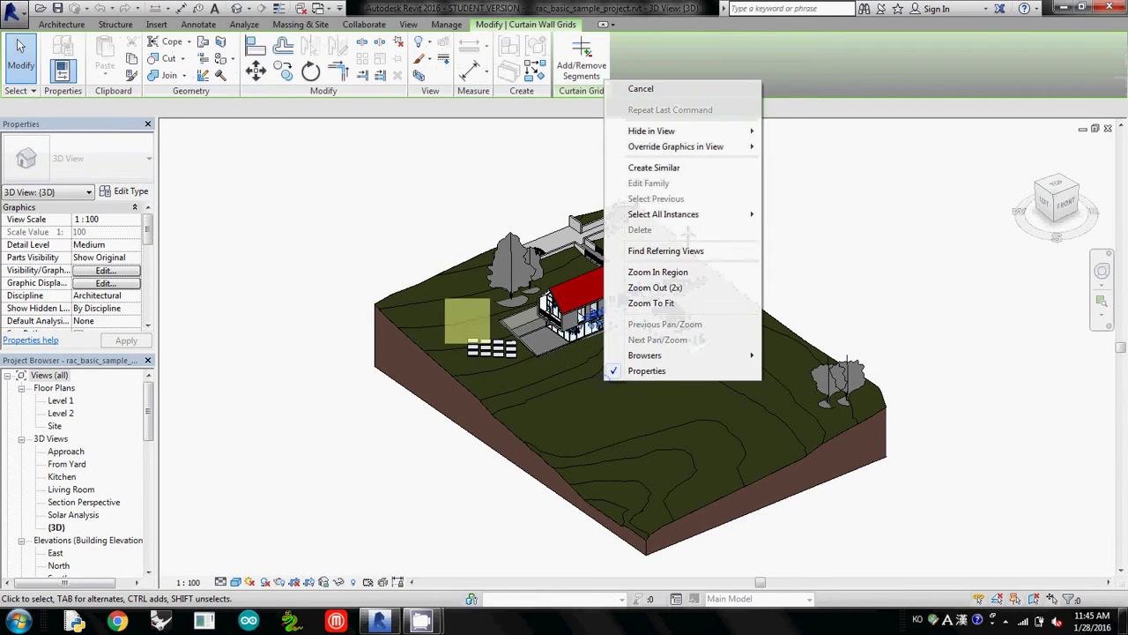
key(Escape)
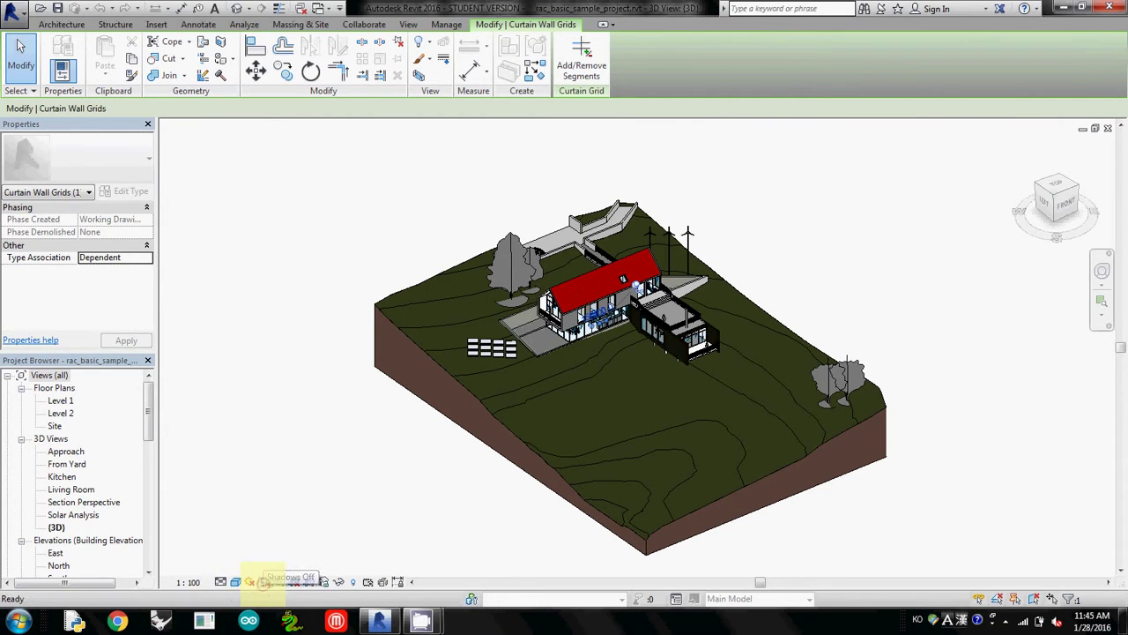
click(264, 581)
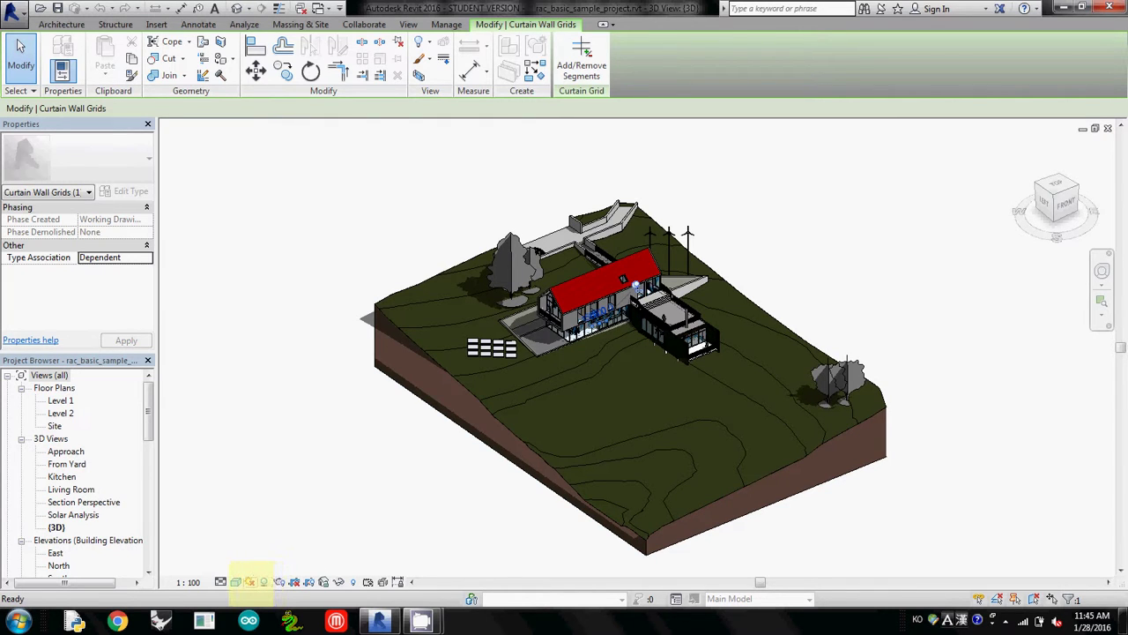
Open Sun Settings and set the solar study to Still.
click(249, 582)
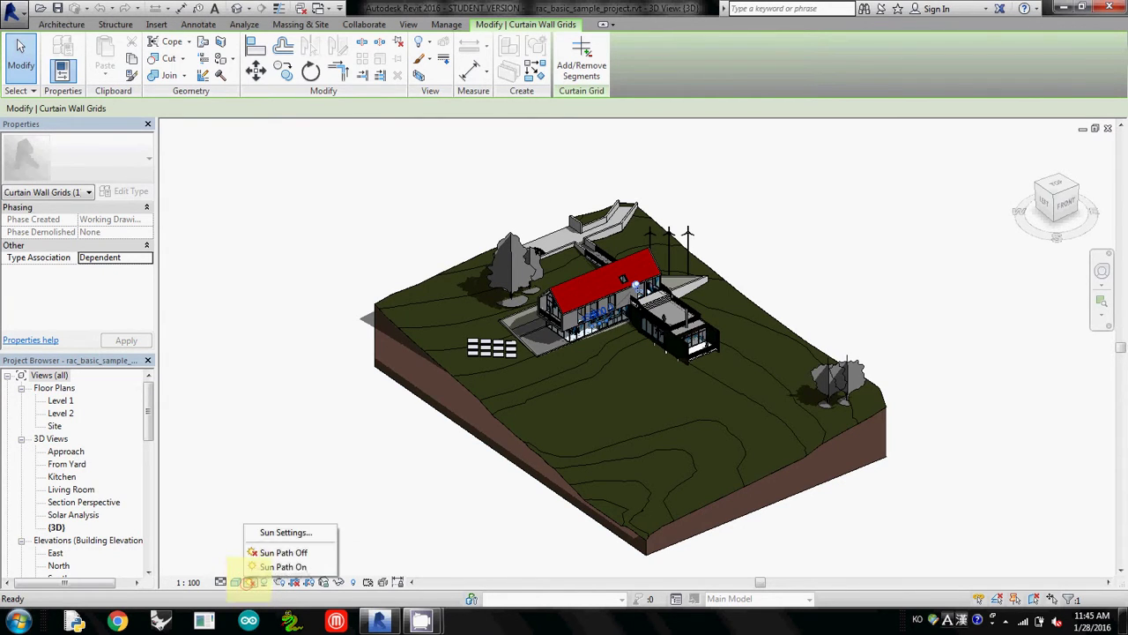
click(276, 533)
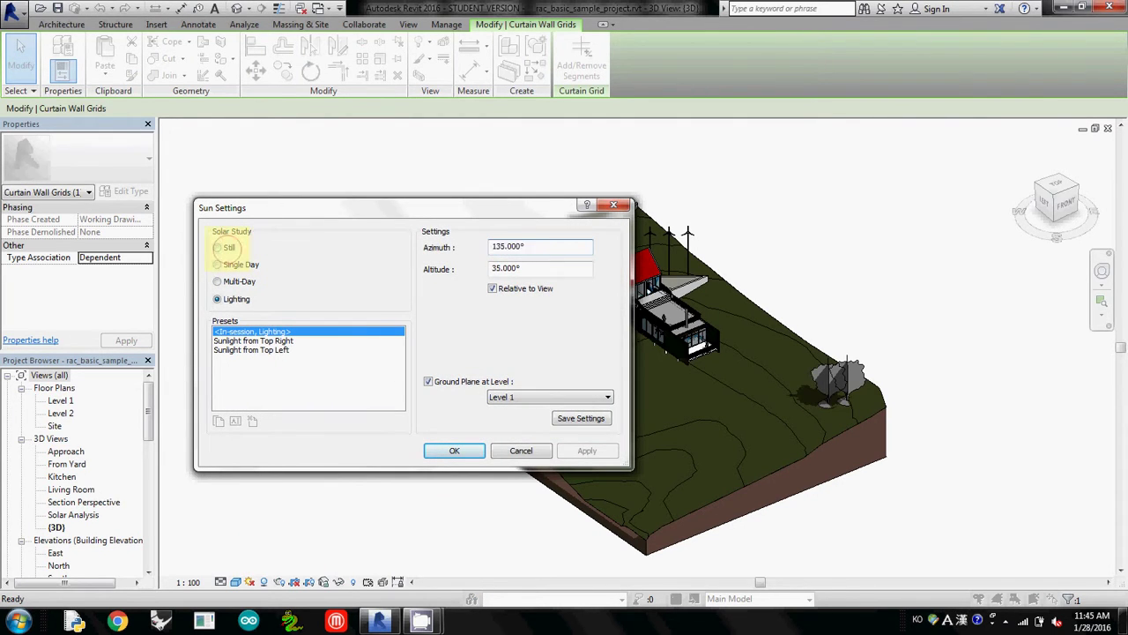
click(219, 248)
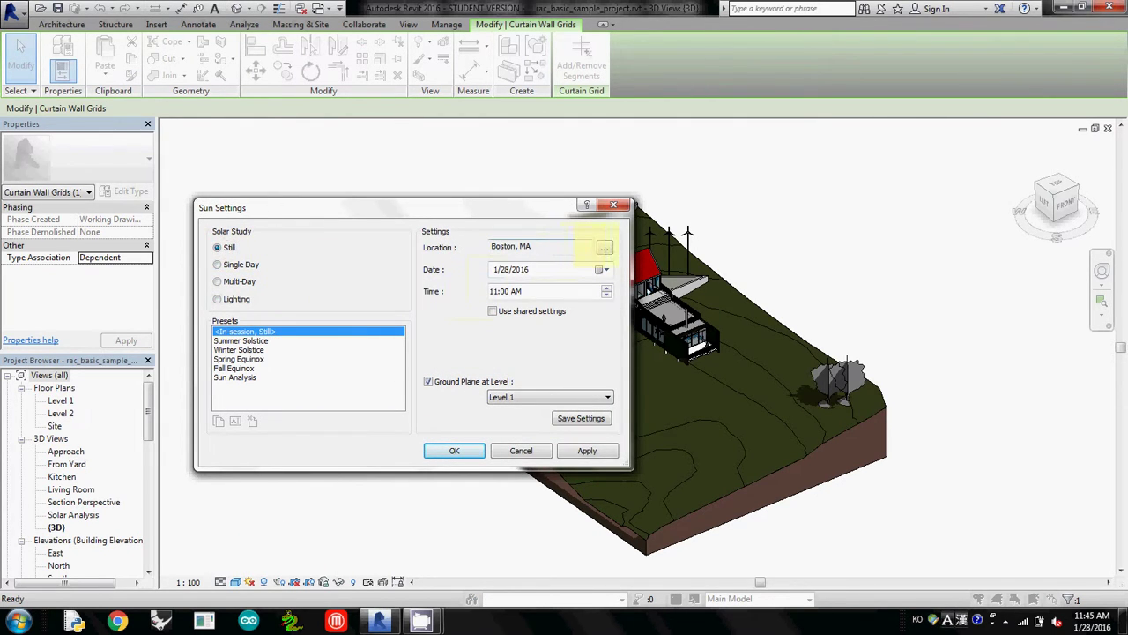
Set the project location to Miami, FL from the Default City List, with daylight saving on.
click(604, 248)
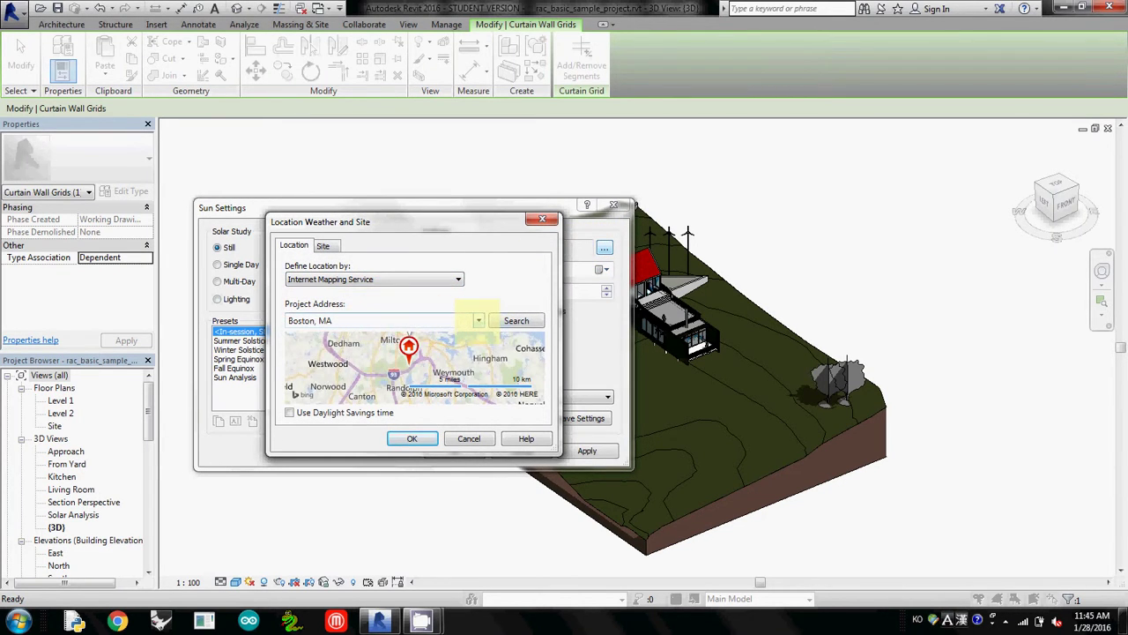
click(478, 320)
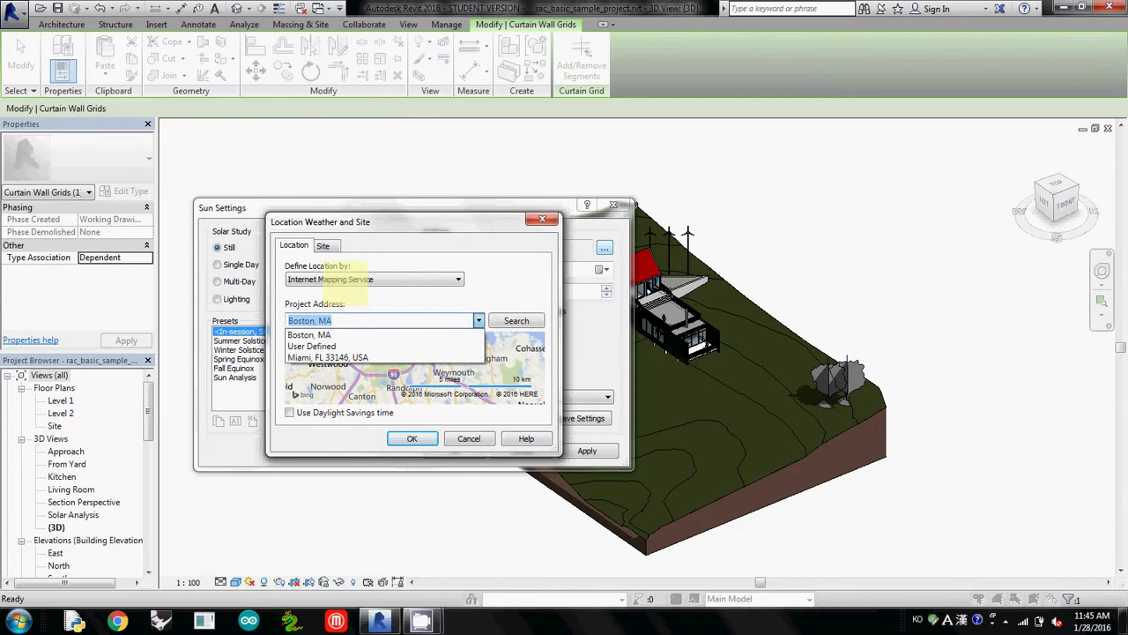
click(361, 280)
click(355, 280)
click(352, 294)
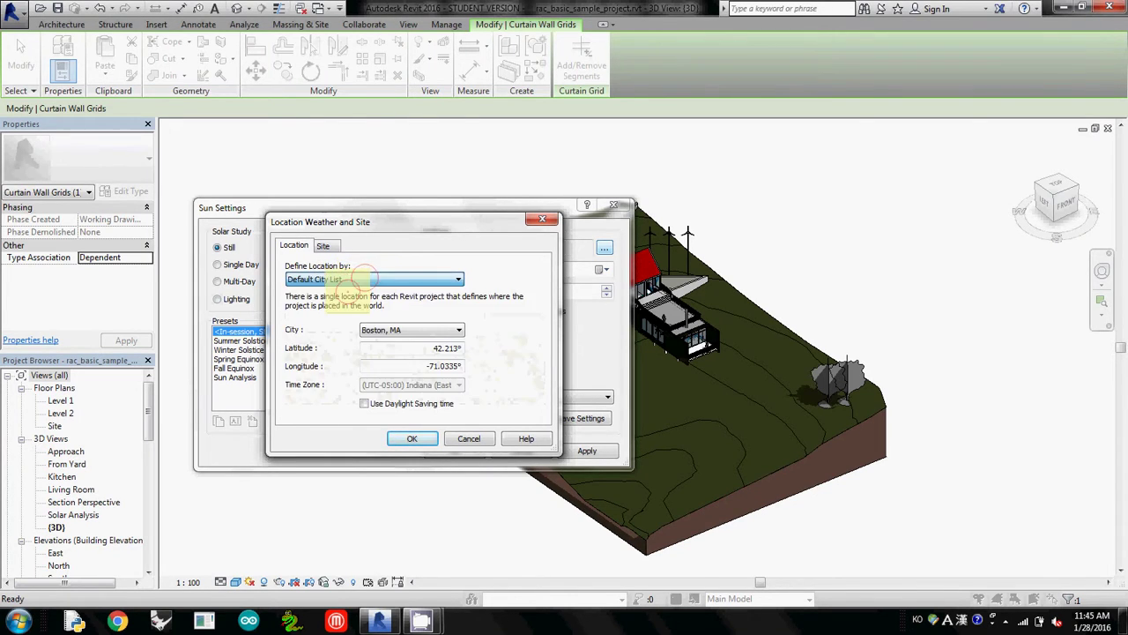
click(411, 330)
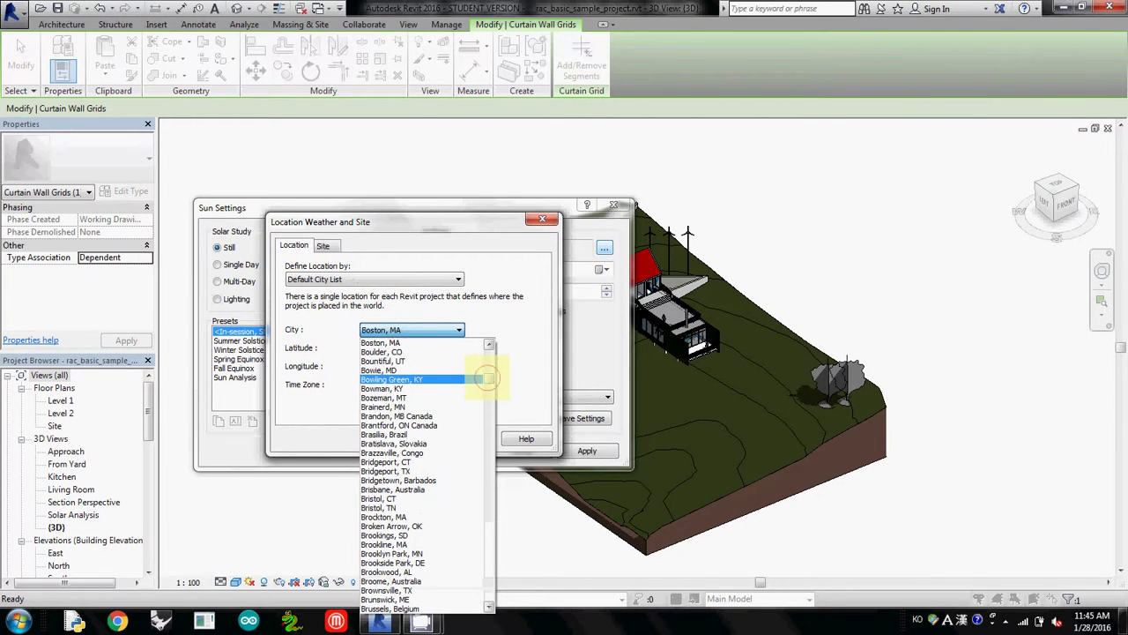
drag(488, 376, 488, 493)
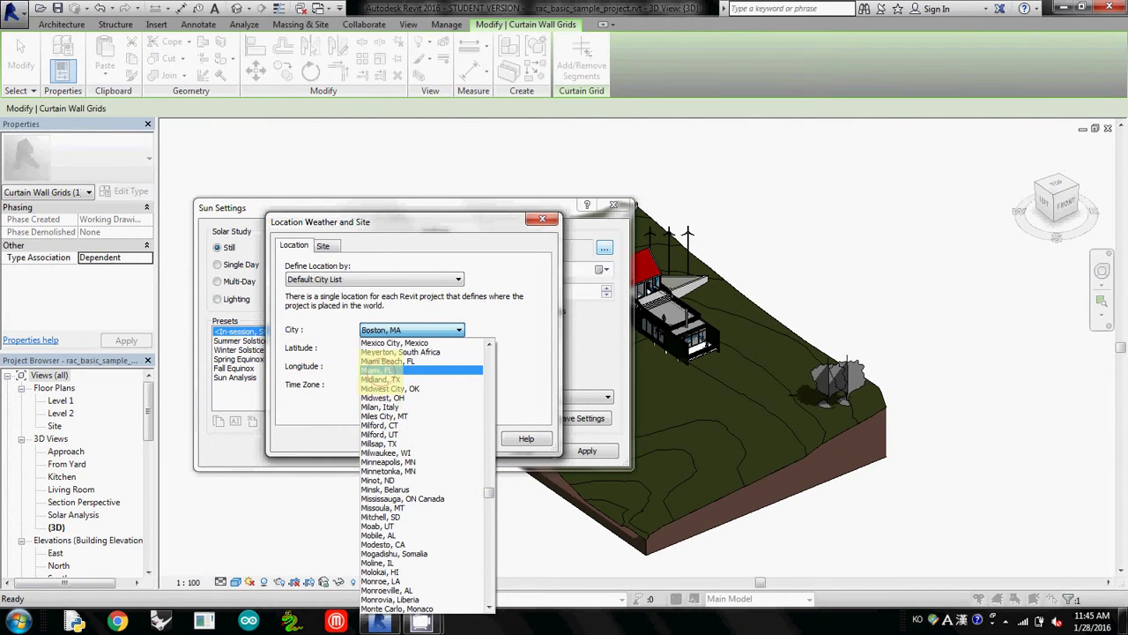
click(378, 371)
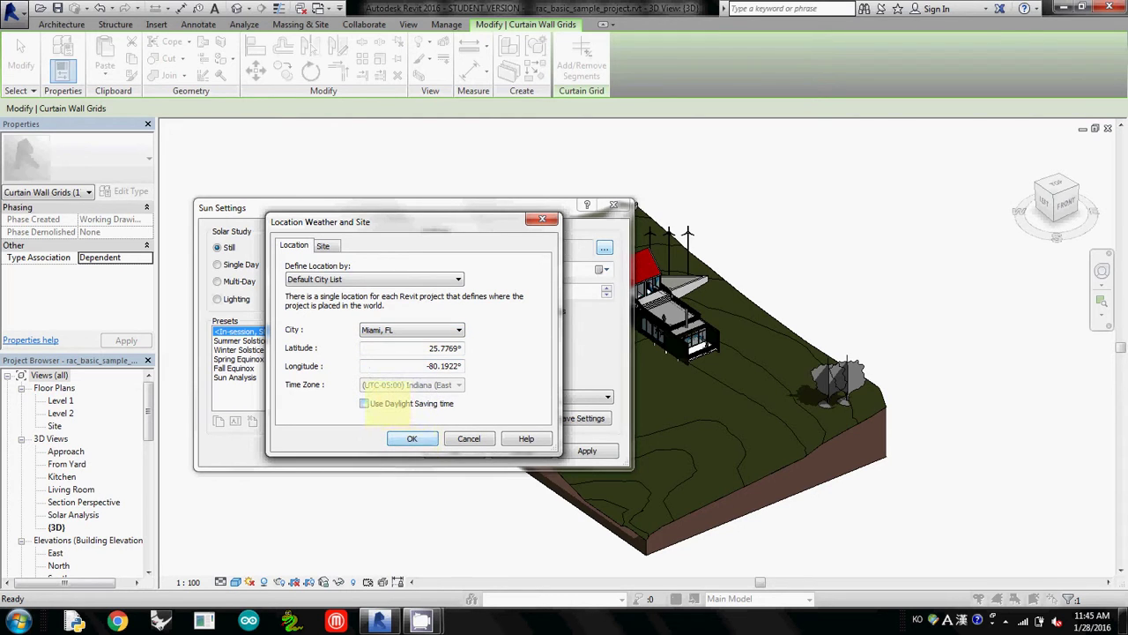
click(377, 403)
Apply the sun at 1:00 PM on 1/28/2016 and turn the sun path on.
click(409, 437)
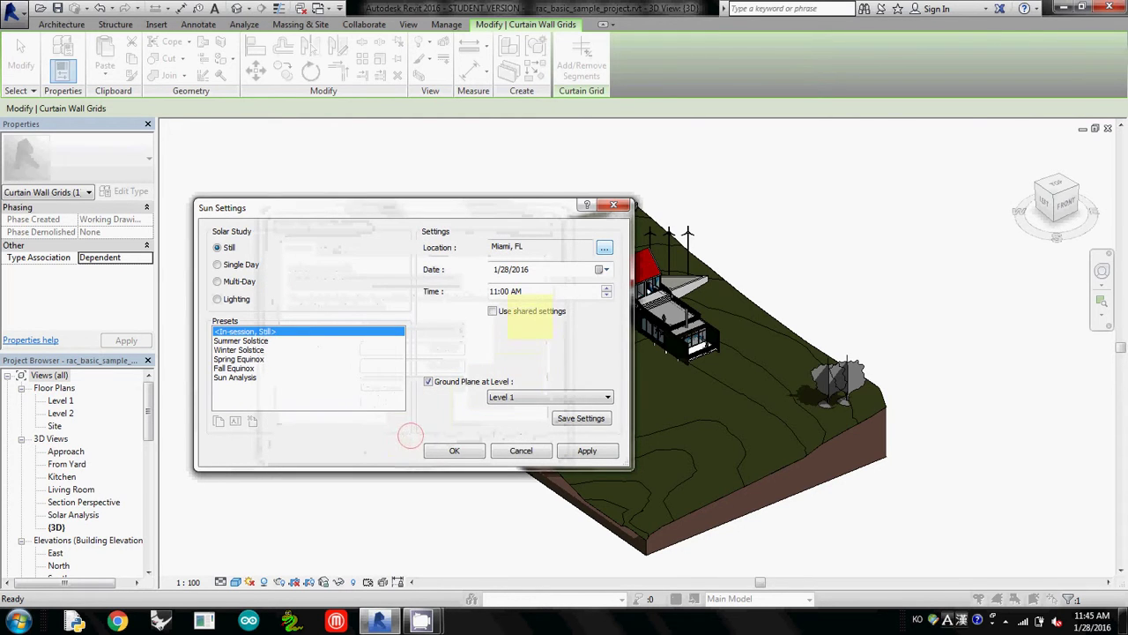
click(607, 287)
click(606, 287)
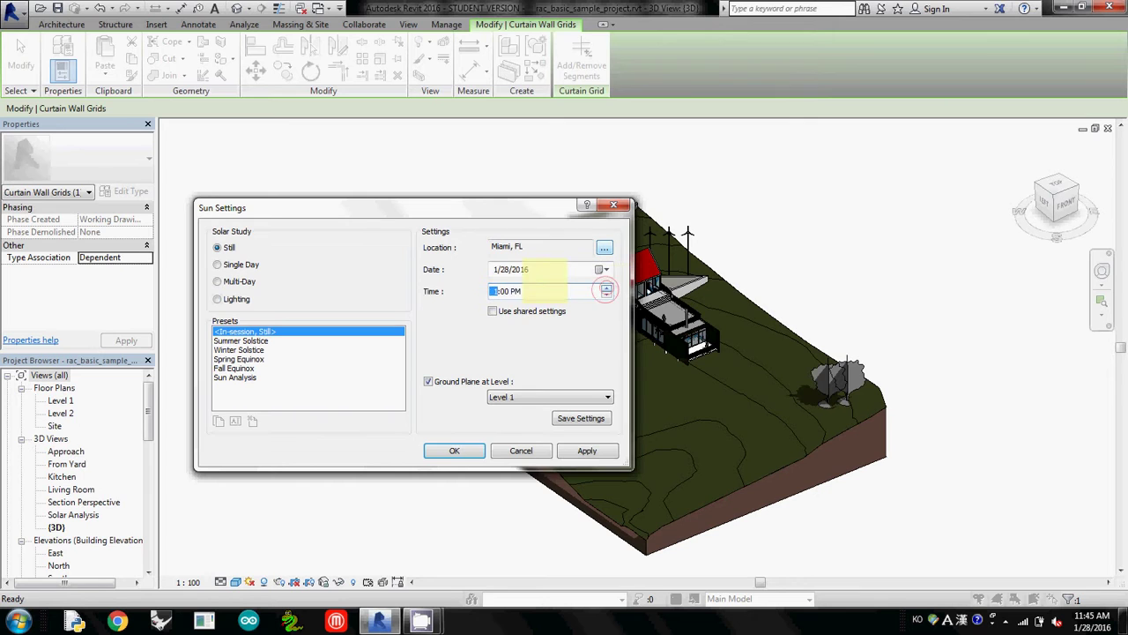
click(601, 268)
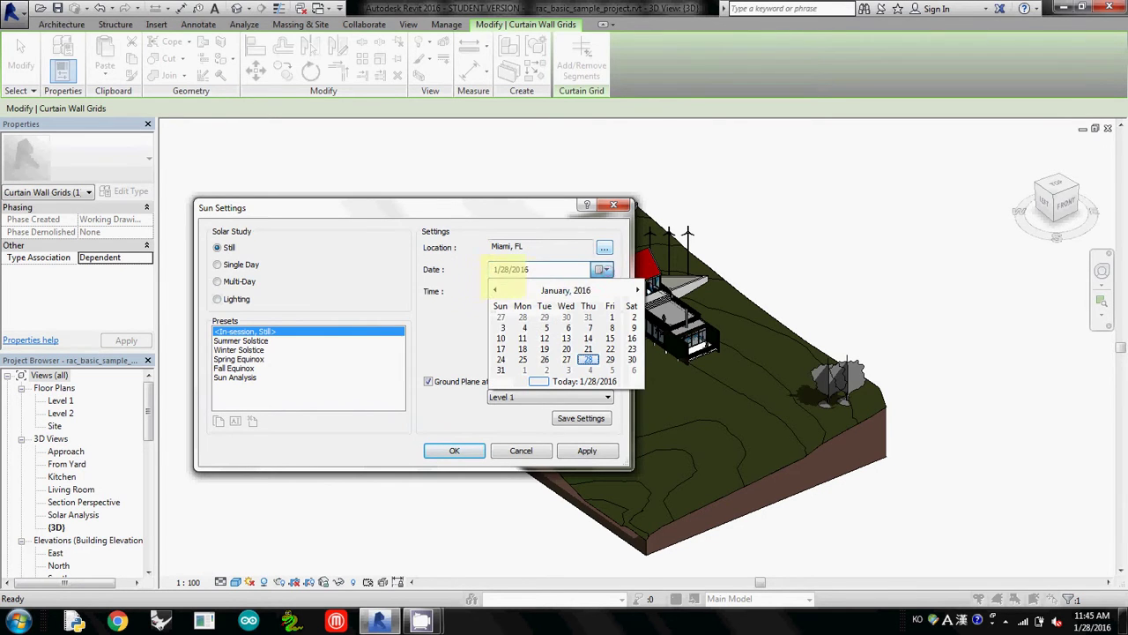
click(451, 292)
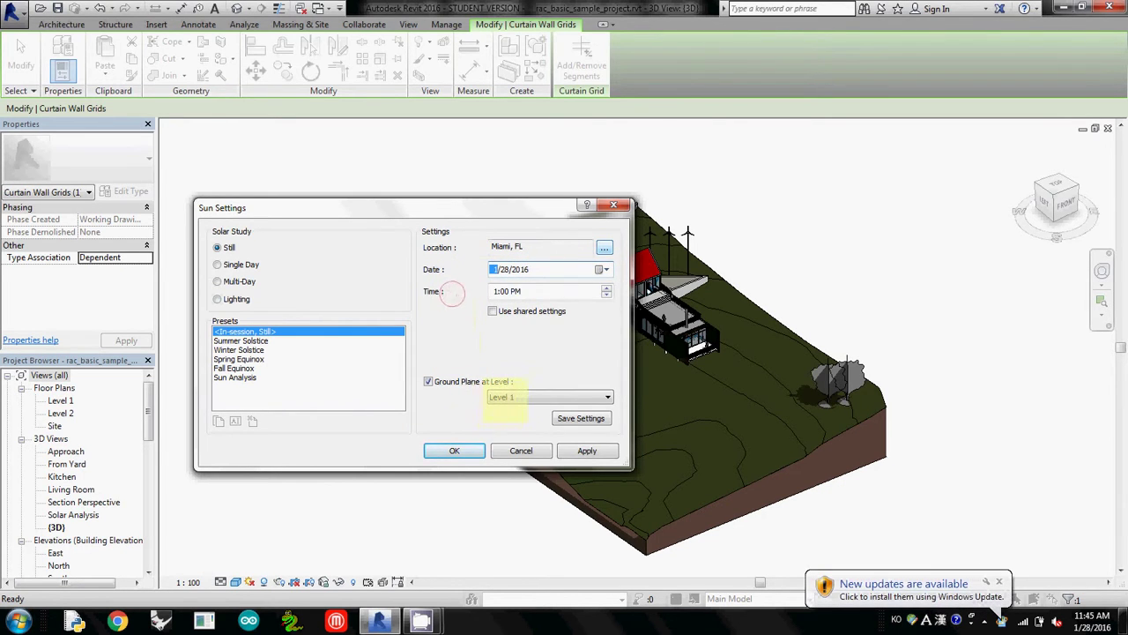
click(454, 450)
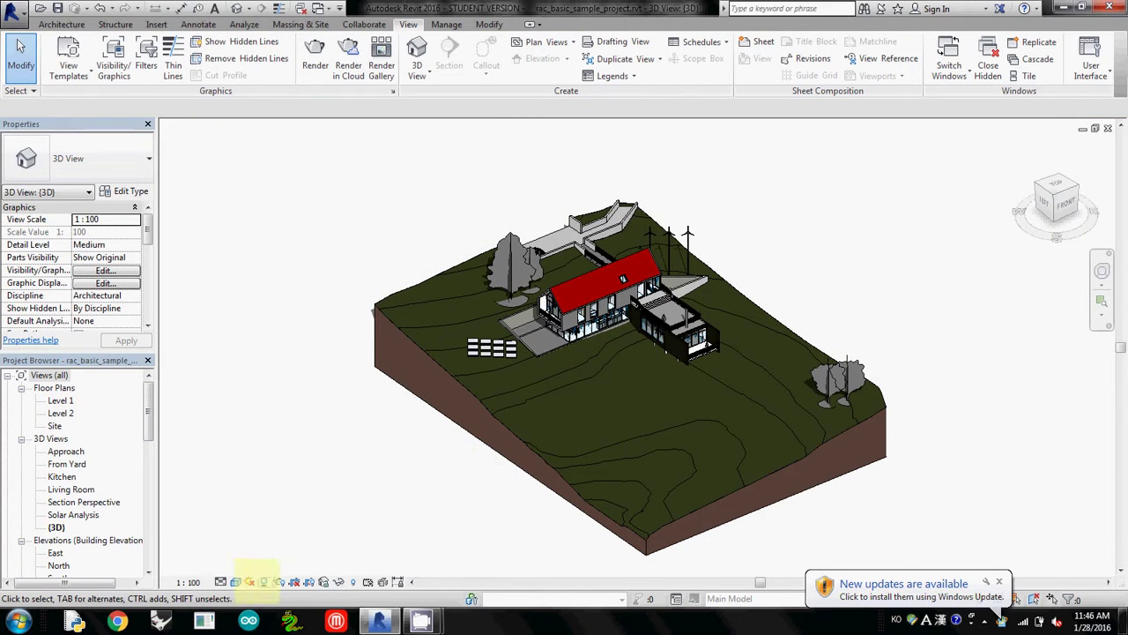
click(249, 582)
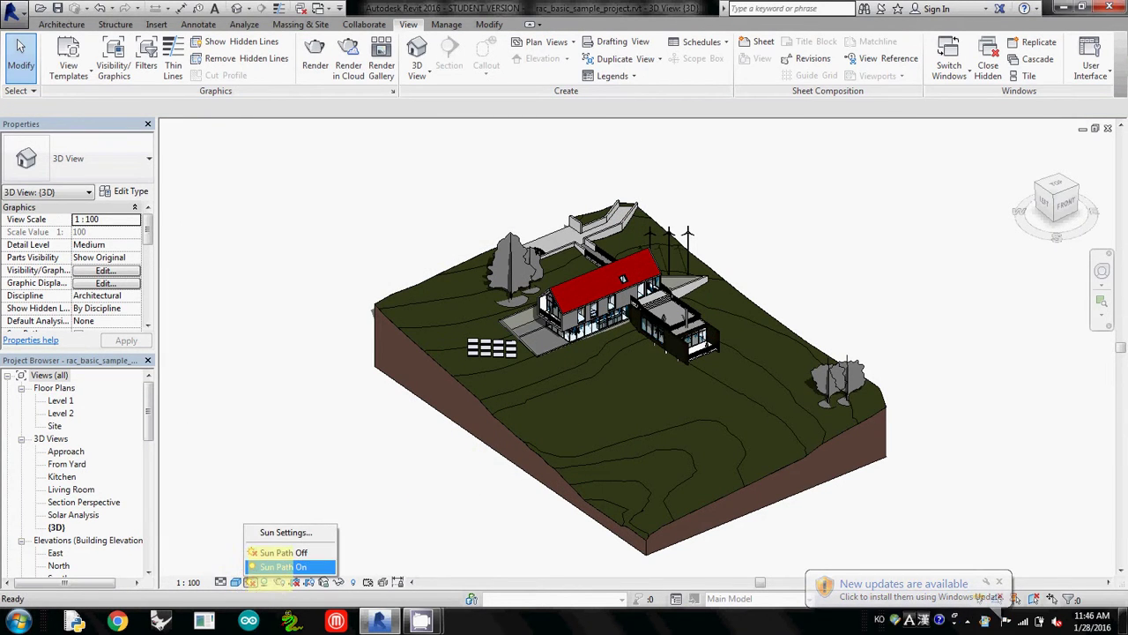
click(279, 566)
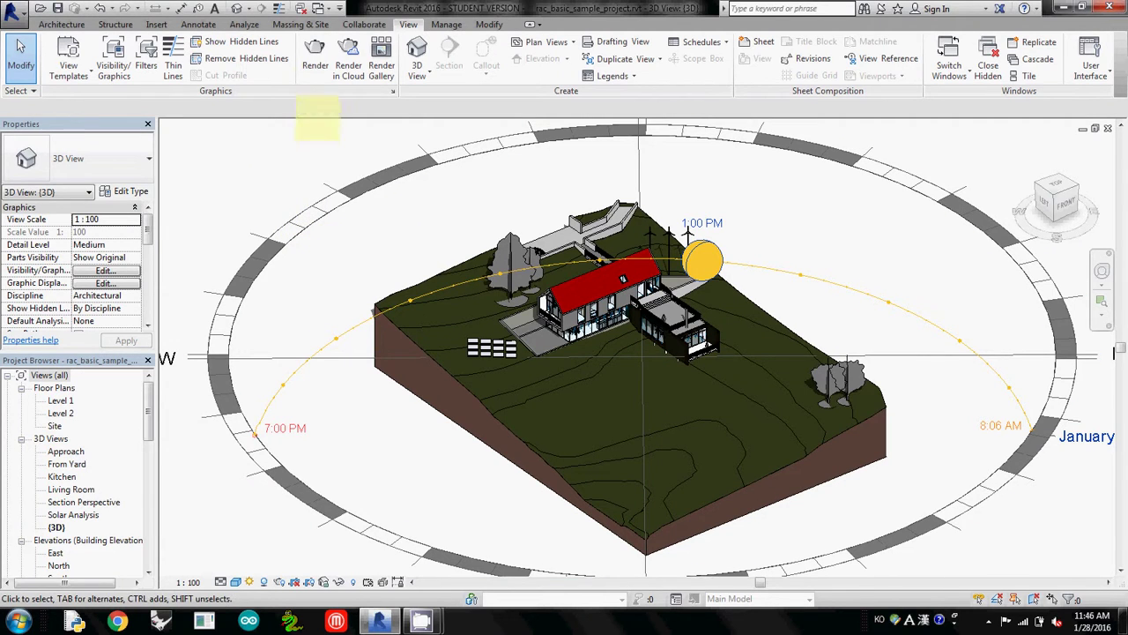
Set up the render with Exterior: Sun only lighting and a Sky: Cloudy background.
click(314, 60)
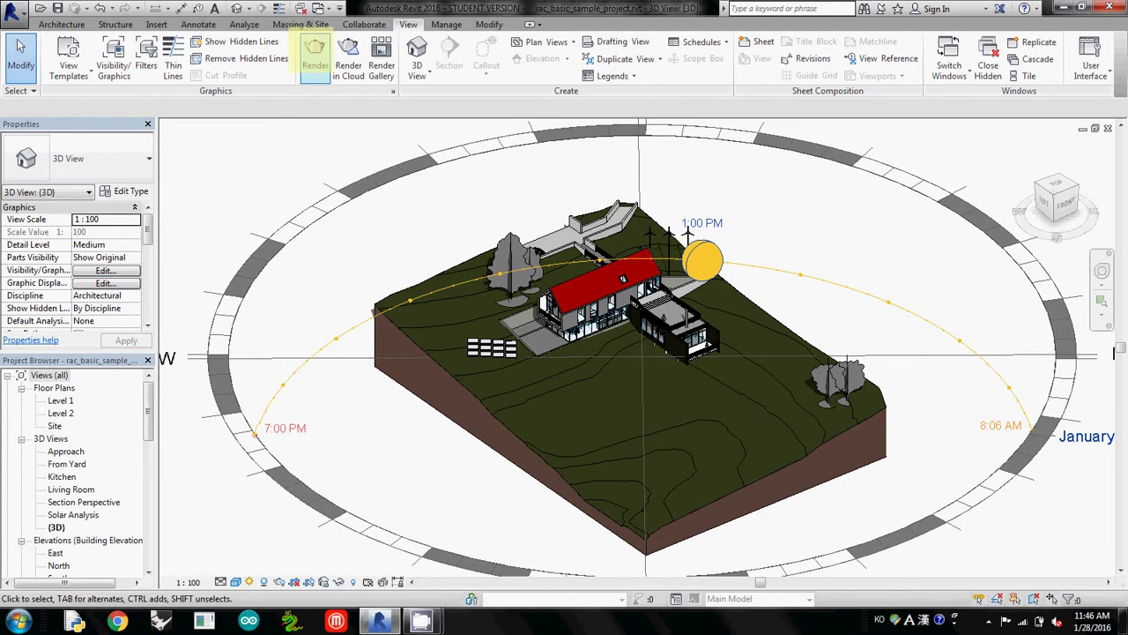
click(315, 54)
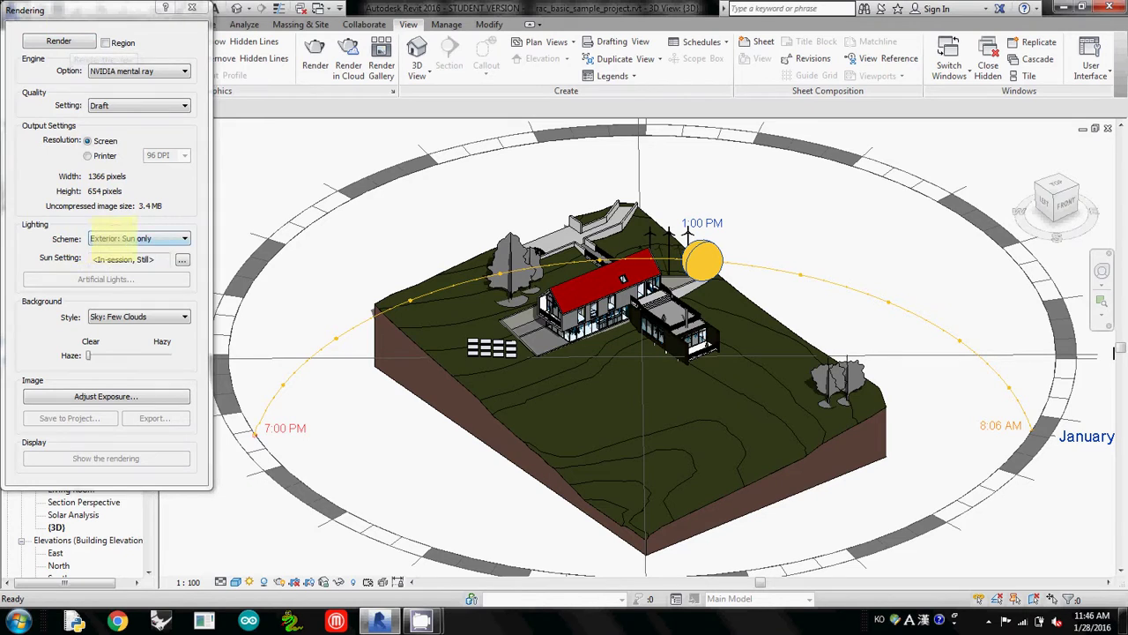
click(133, 238)
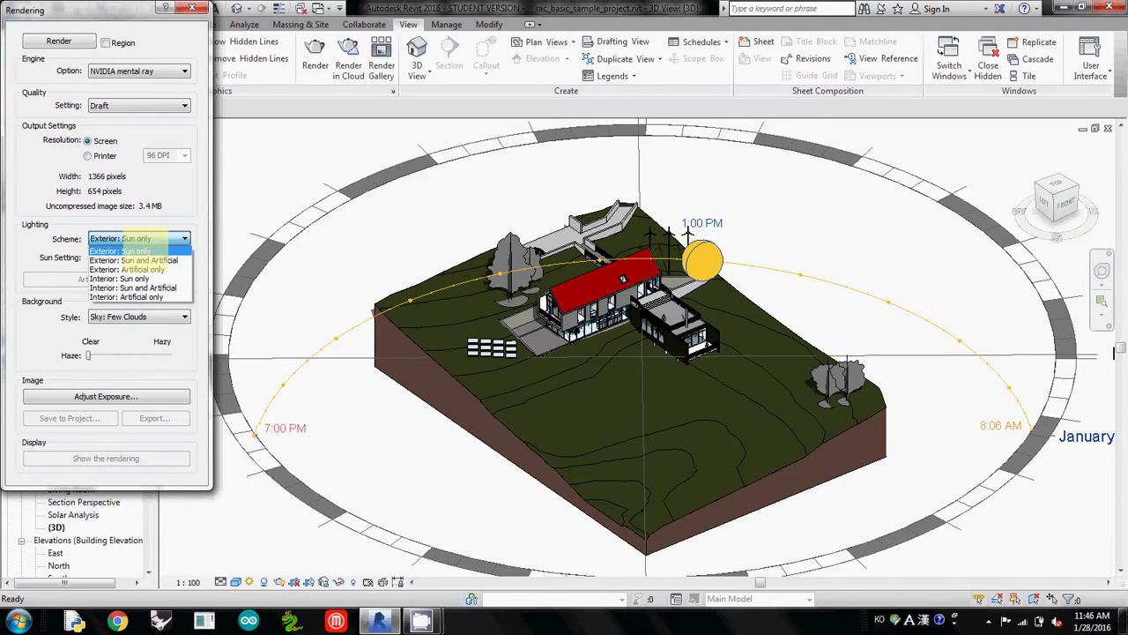
click(136, 251)
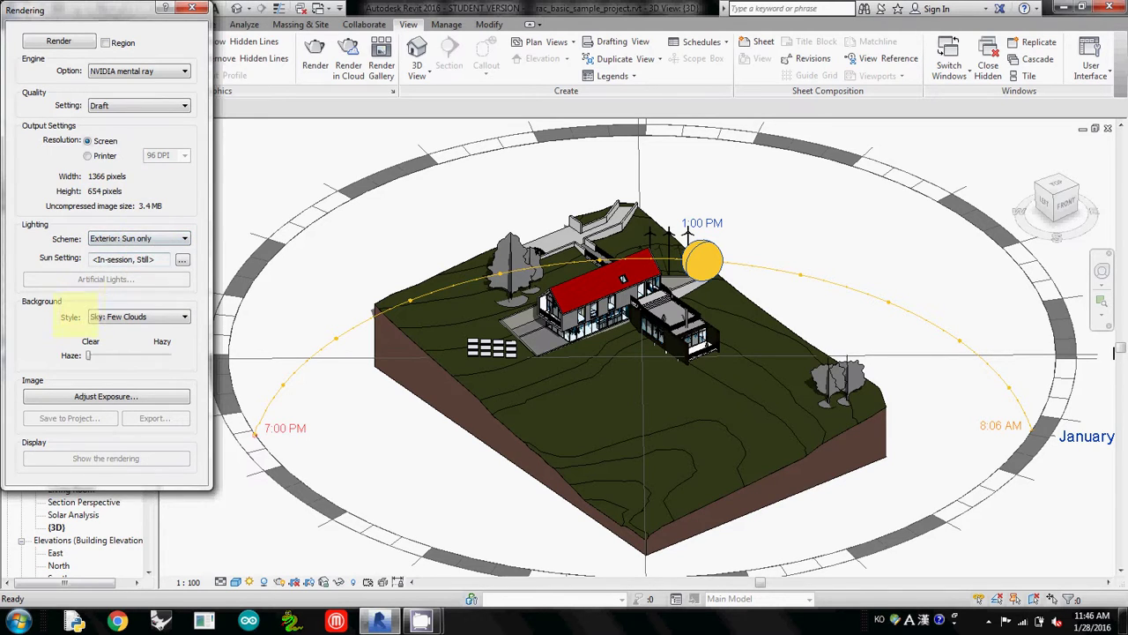
click(141, 316)
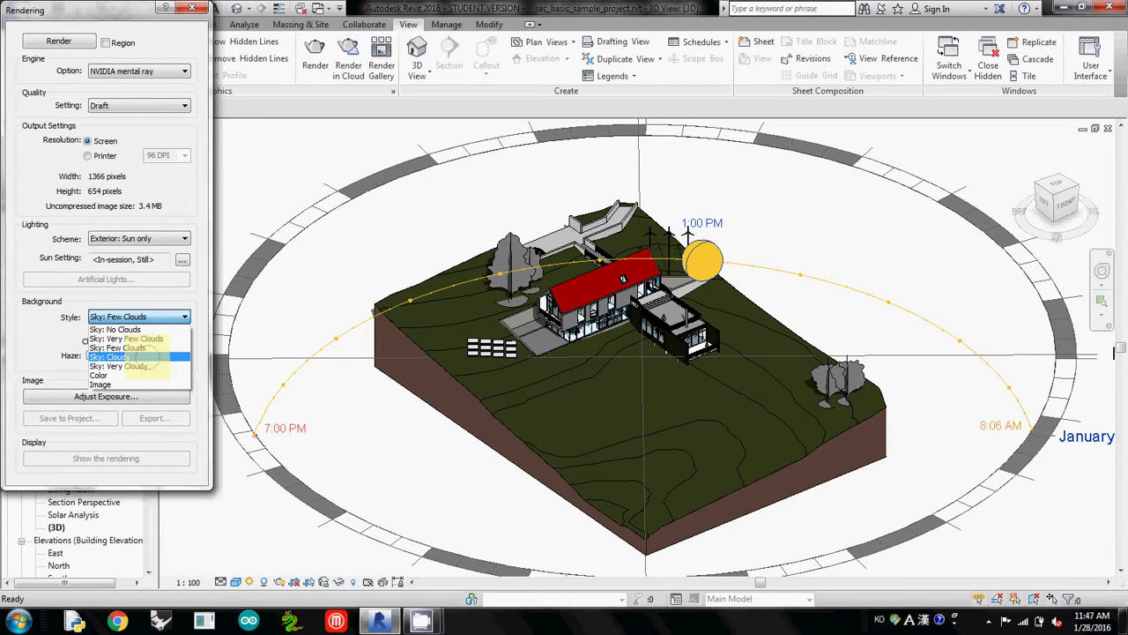
click(147, 356)
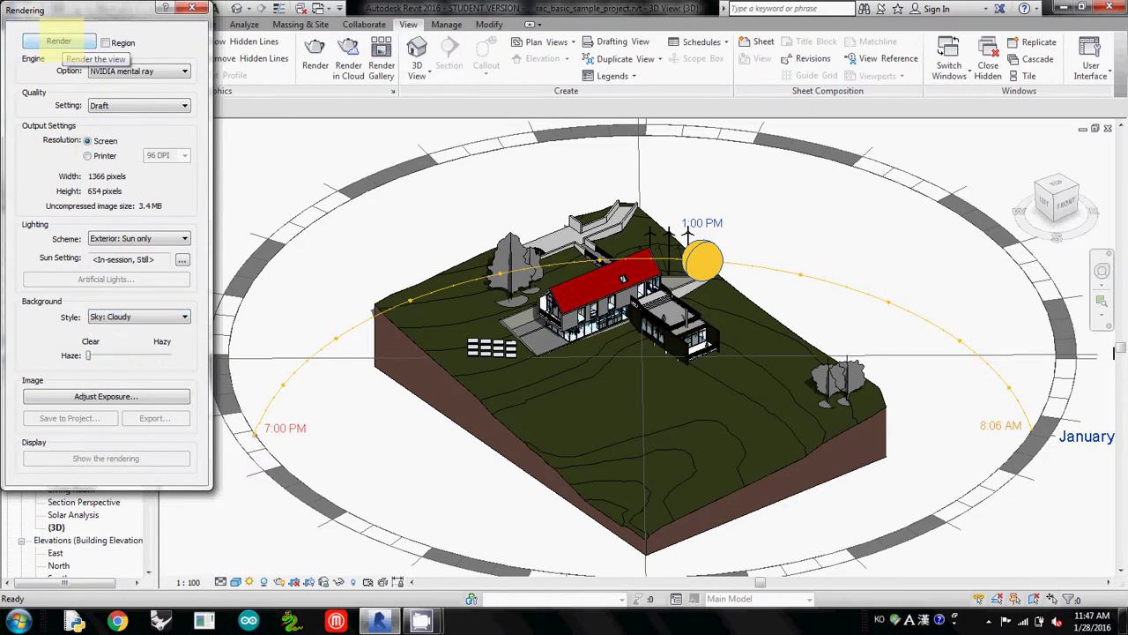
Render the 3D view at Draft quality.
click(58, 41)
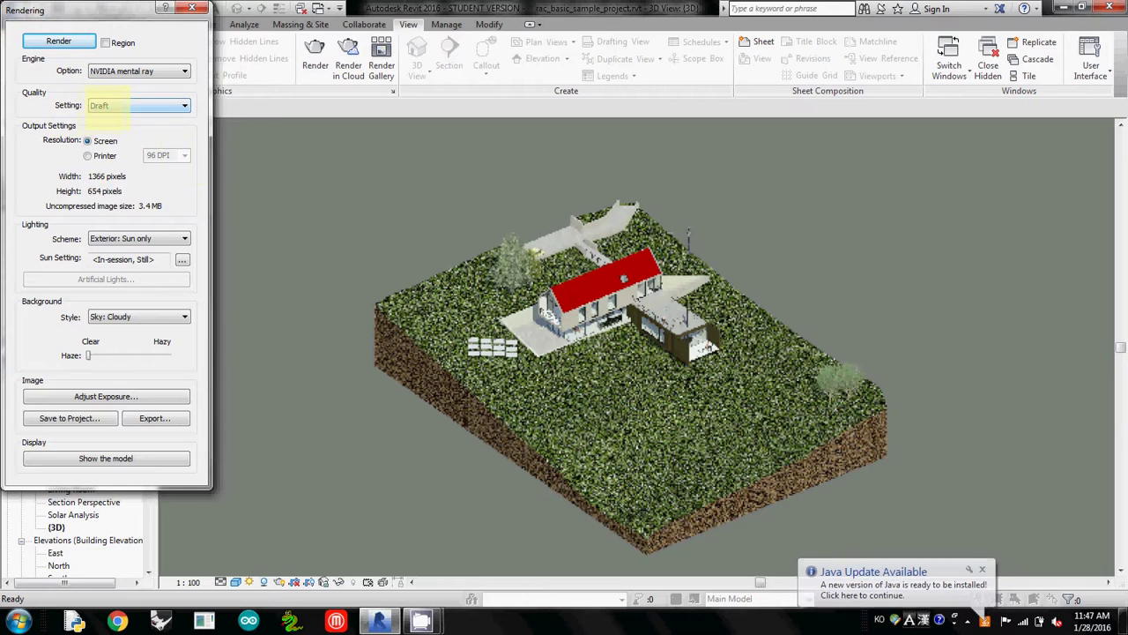
Change the render quality to Best and render the view again.
click(115, 104)
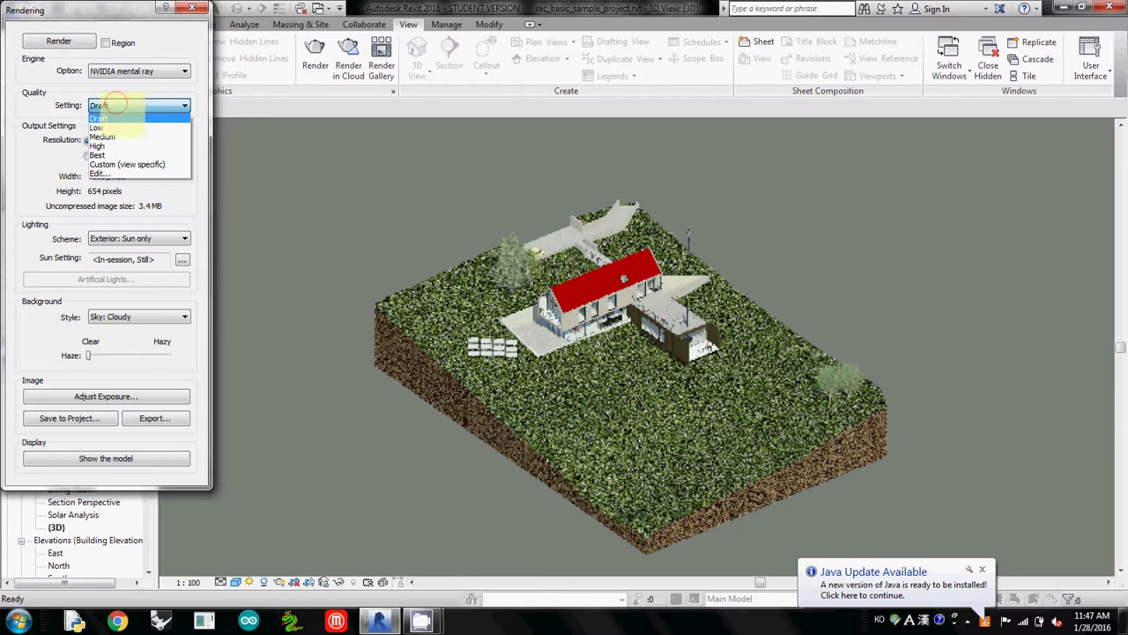
click(124, 155)
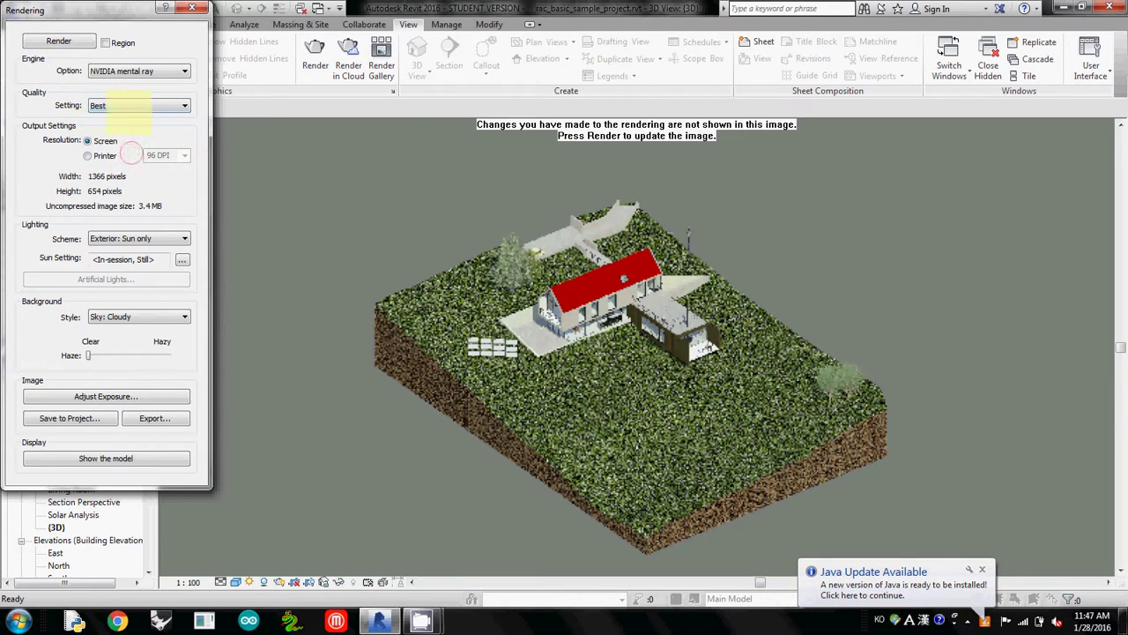
scroll(590, 313, down, 2)
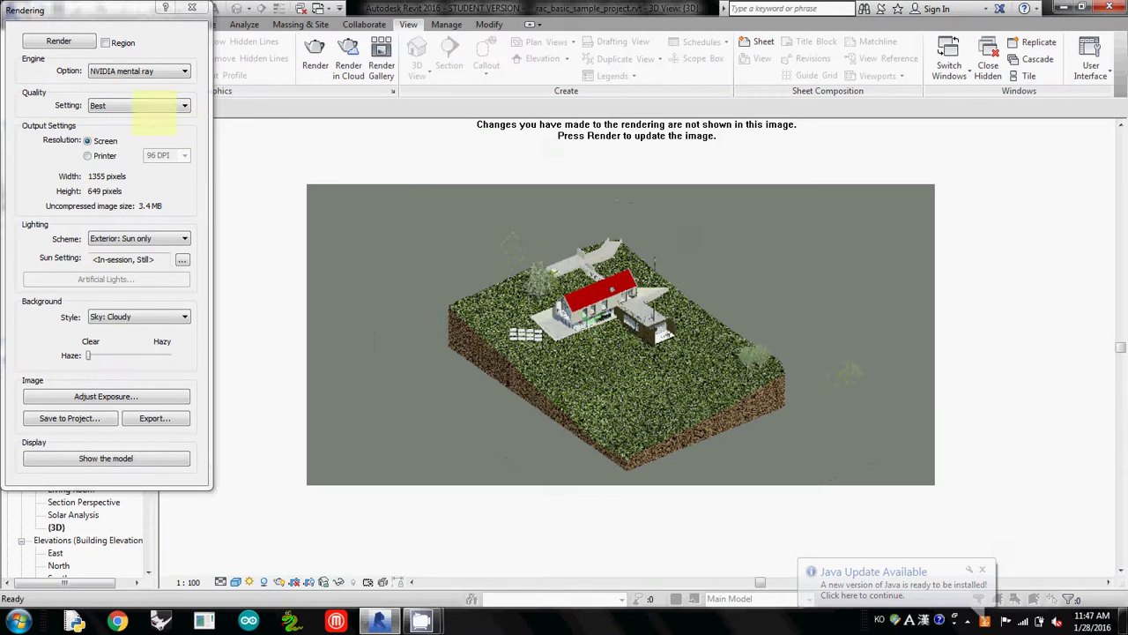
click(58, 41)
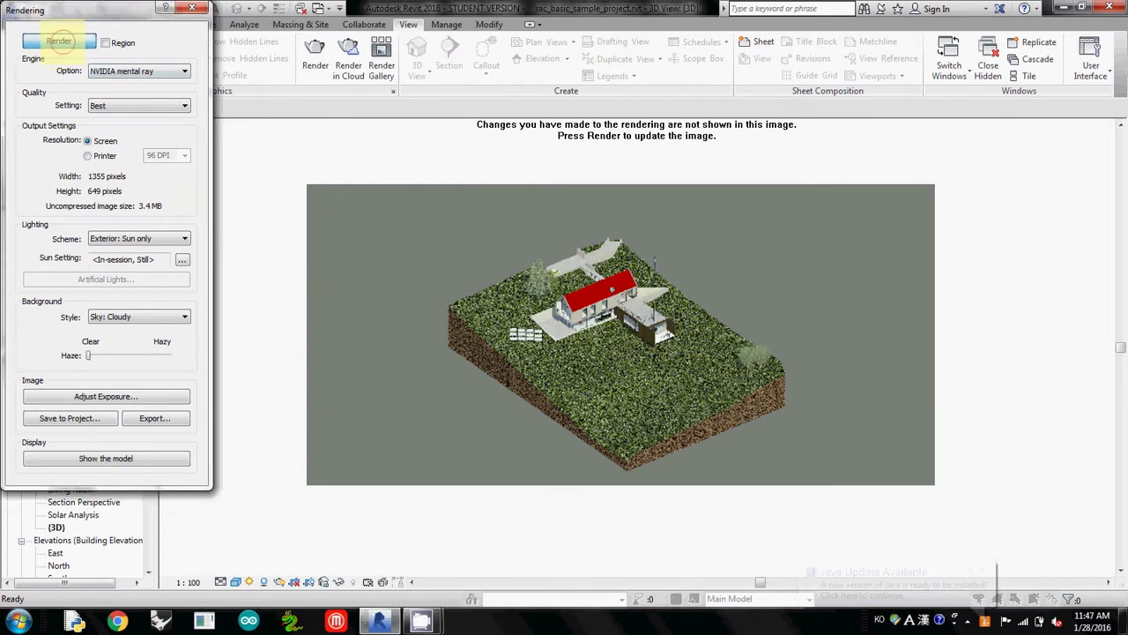